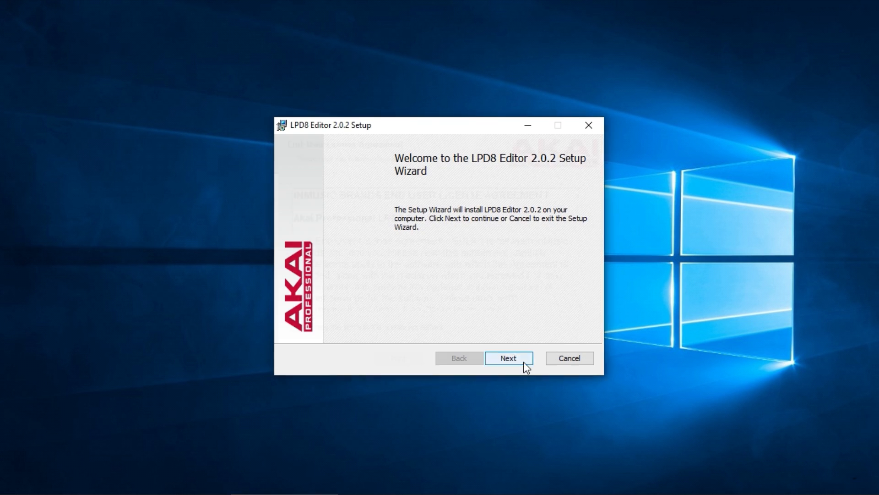
Install LPD8 Editor 2.0.2 with the setup wizard, accepting the licence agreement.
{"action": "left_click", "coordinate": [524, 362]}
{"action": "left_click", "coordinate": [440, 333]}
{"action": "left_click", "coordinate": [508, 357]}
{"action": "left_click", "coordinate": [502, 359]}
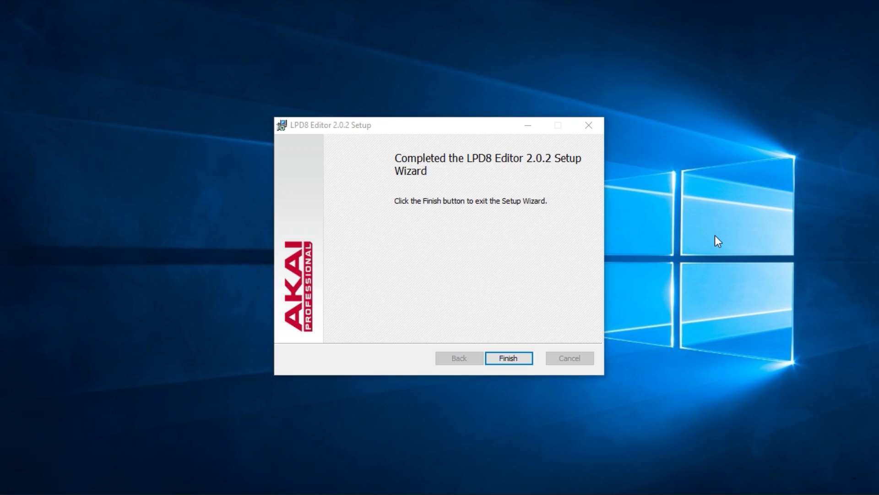
{"action": "left_click", "coordinate": [507, 357]}
Search the computer for "lpd8" and launch the Akai Professional LPD8 Editor.
{"action": "key", "text": "super"}
{"action": "type", "text": "lpd8"}
{"action": "left_click", "coordinate": [132, 210]}
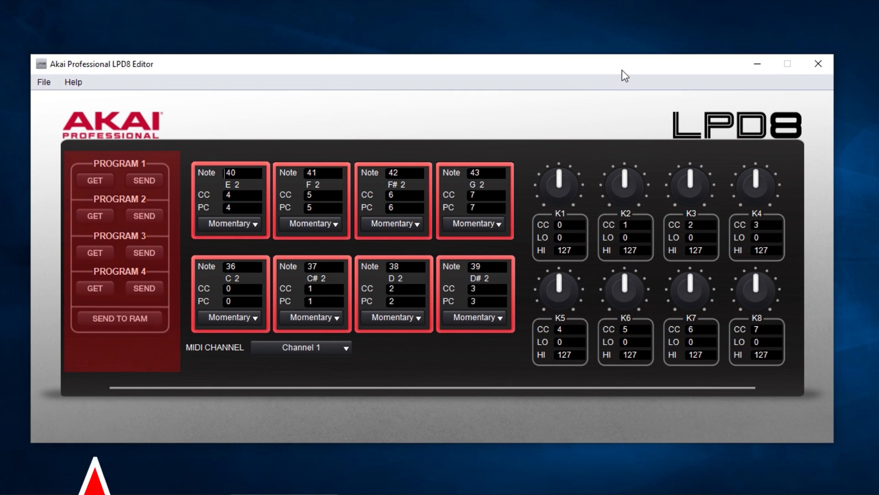
Retrieve Program 1 from the LPD8 device into the editor.
{"action": "left_click", "coordinate": [244, 223]}
{"action": "left_click", "coordinate": [243, 224]}
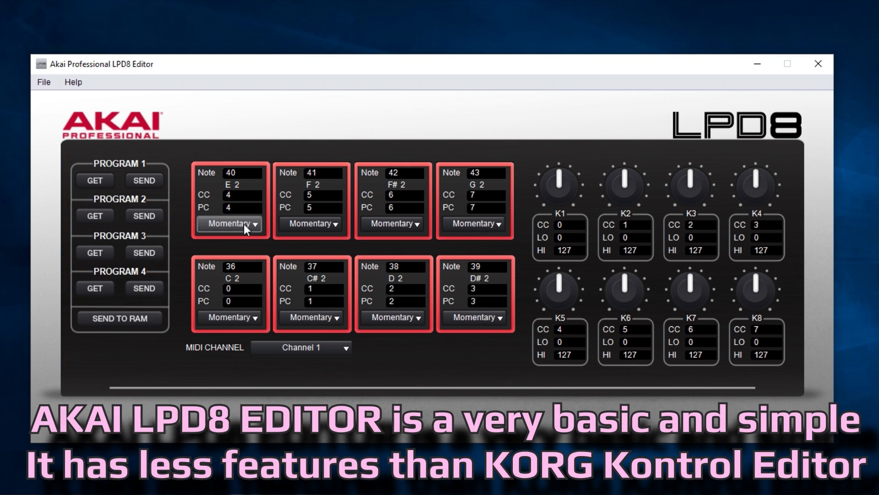
{"action": "left_click", "coordinate": [97, 183]}
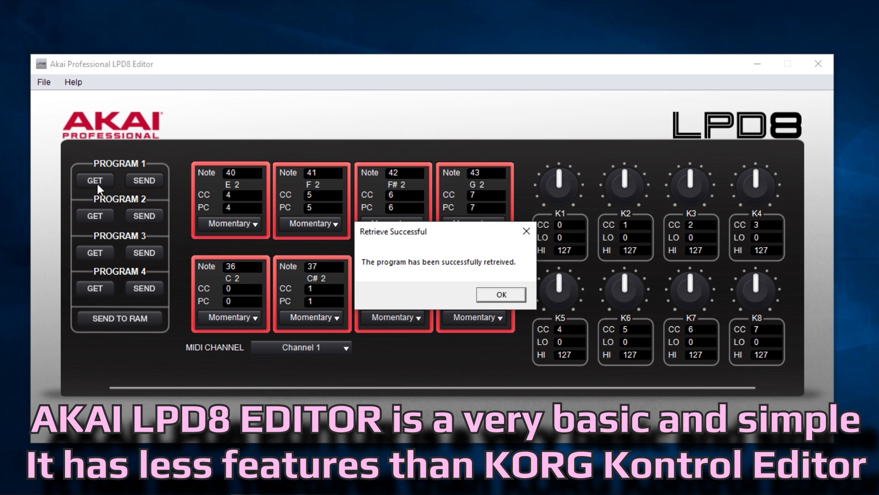
{"action": "left_click", "coordinate": [499, 296]}
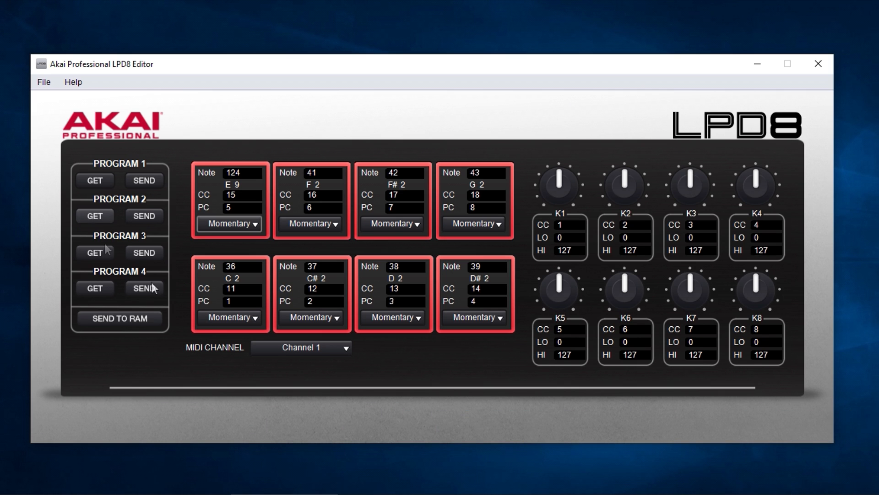
{"action": "left_click", "coordinate": [337, 346]}
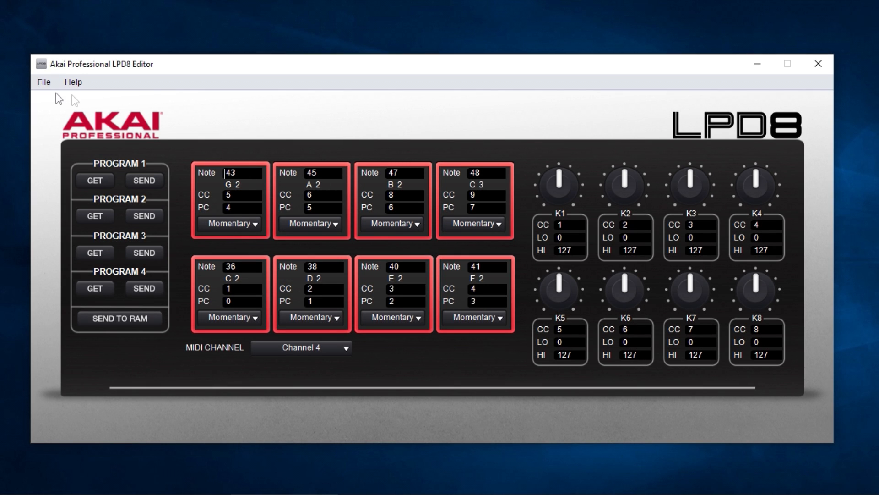
{"action": "left_click", "coordinate": [43, 83]}
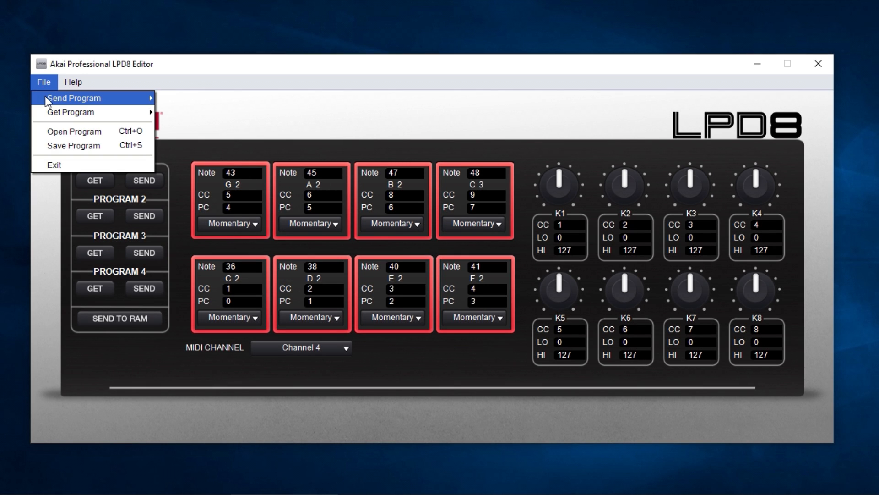
{"action": "mouse_move", "coordinate": [45, 95]}
{"action": "mouse_move", "coordinate": [48, 112]}
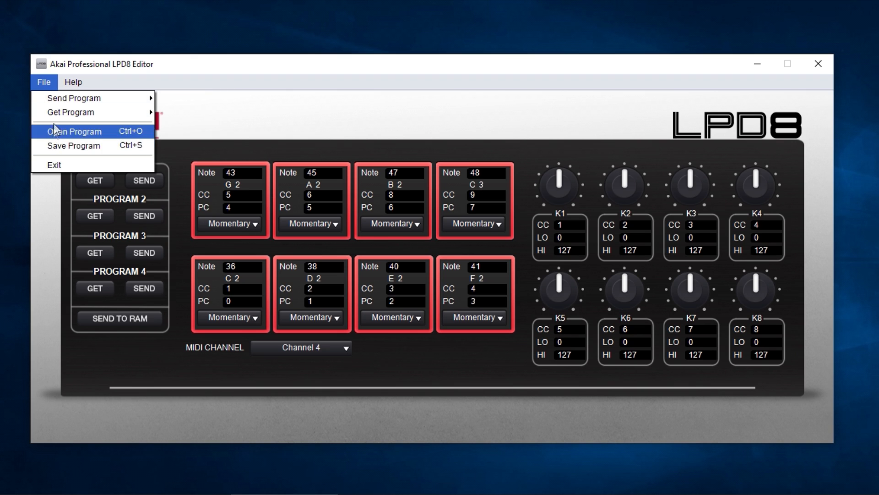
{"action": "mouse_move", "coordinate": [65, 82]}
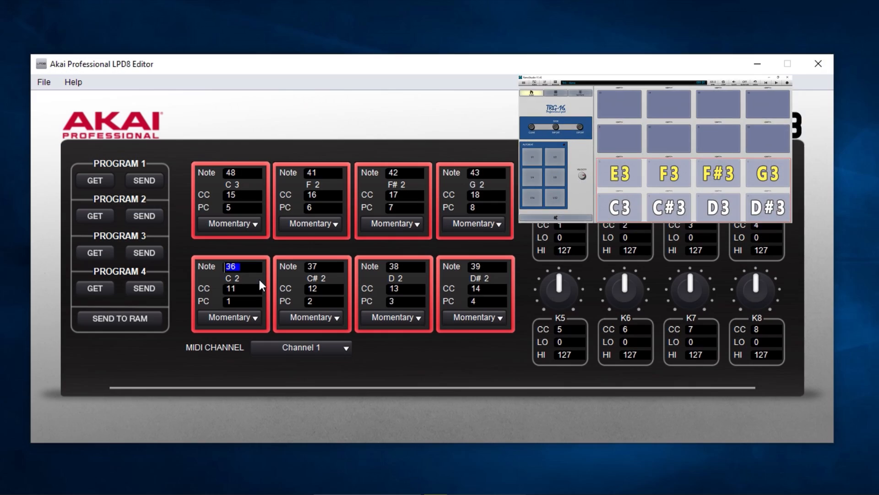
Set the notes of Program 1's four lower-row pads to 48, 49, 50 and 51 in order.
{"action": "type", "text": "48"}
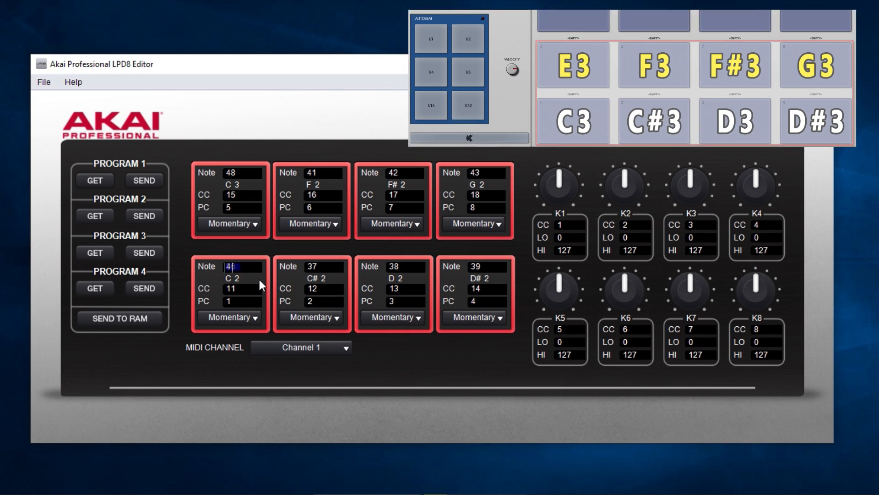
{"action": "left_click", "coordinate": [335, 270]}
{"action": "double_click", "coordinate": [309, 267]}
{"action": "type", "text": "49"}
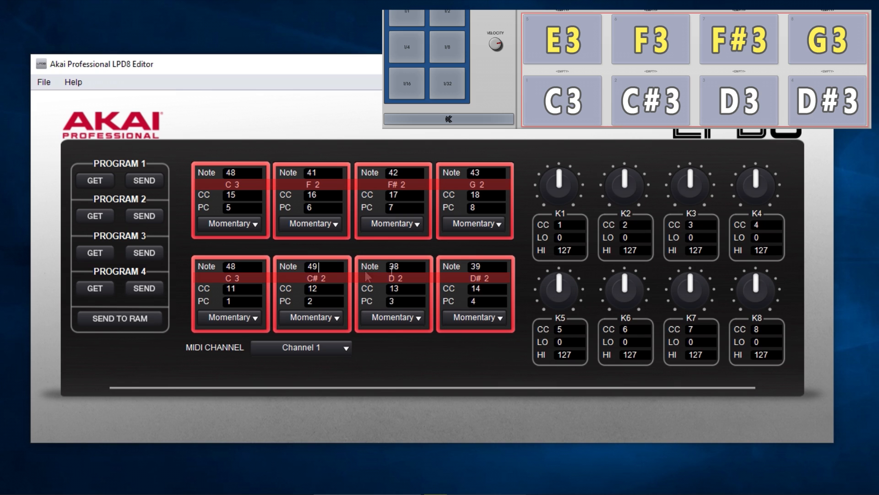
{"action": "double_click", "coordinate": [389, 267]}
{"action": "type", "text": "50"}
{"action": "left_click", "coordinate": [490, 266]}
{"action": "left_click_drag", "start_coordinate": [490, 266], "coordinate": [458, 267]}
{"action": "type", "text": "51"}
{"action": "left_click", "coordinate": [483, 288]}
Set the notes of Program 1's four upper-row pads to 52, 53, 54 and 55 in order.
{"action": "left_click_drag", "start_coordinate": [253, 176], "coordinate": [220, 176]}
{"action": "type", "text": "52"}
{"action": "left_click_drag", "start_coordinate": [323, 173], "coordinate": [299, 174]}
{"action": "type", "text": "53"}
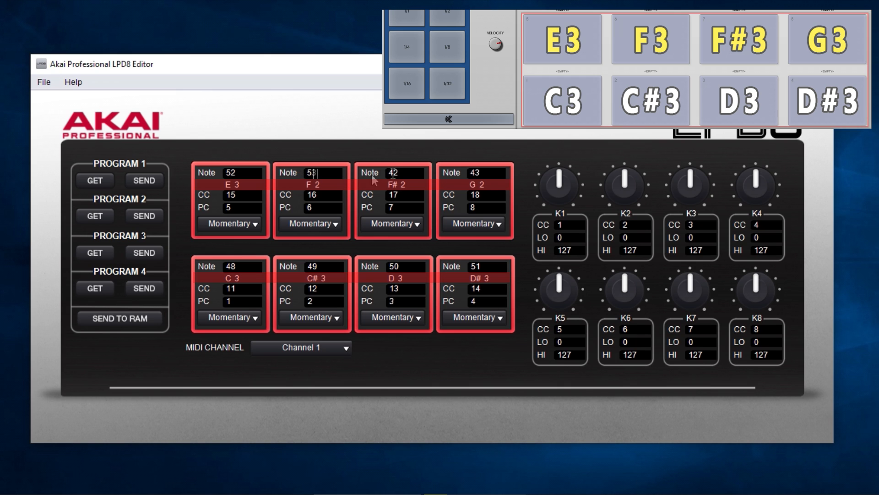
{"action": "left_click_drag", "start_coordinate": [408, 173], "coordinate": [387, 174]}
{"action": "type", "text": "54"}
{"action": "left_click_drag", "start_coordinate": [488, 173], "coordinate": [465, 178]}
{"action": "type", "text": "55"}
{"action": "left_click", "coordinate": [496, 301]}
Send the edited preset to the device's Program 1 slot and retrieve Program 2 for editing.
{"action": "left_click", "coordinate": [146, 181]}
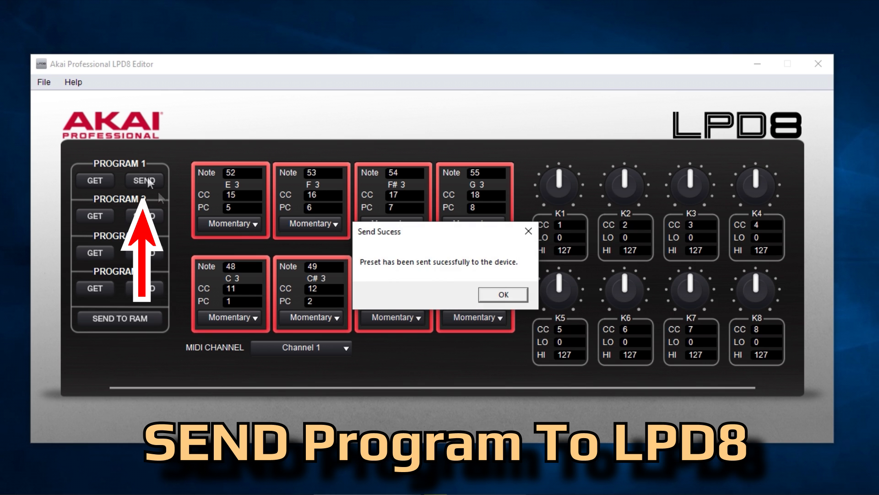
{"action": "left_click", "coordinate": [490, 293]}
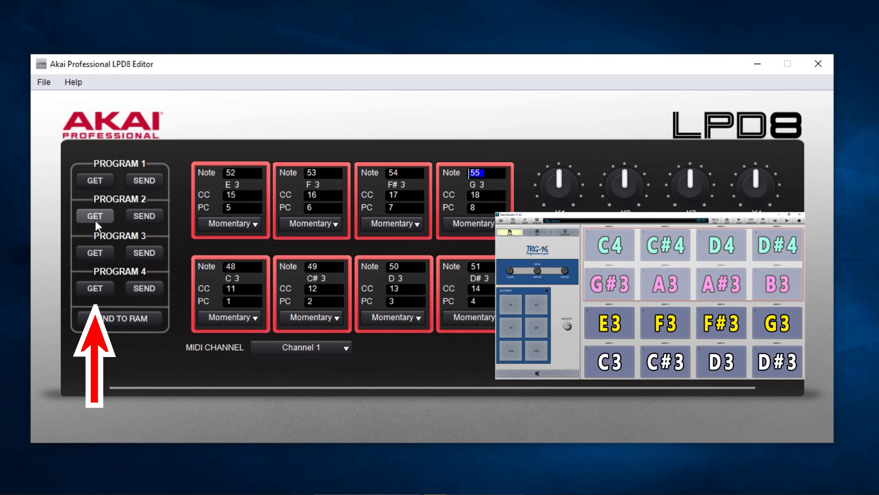
{"action": "left_click", "coordinate": [96, 219]}
{"action": "left_click", "coordinate": [500, 294]}
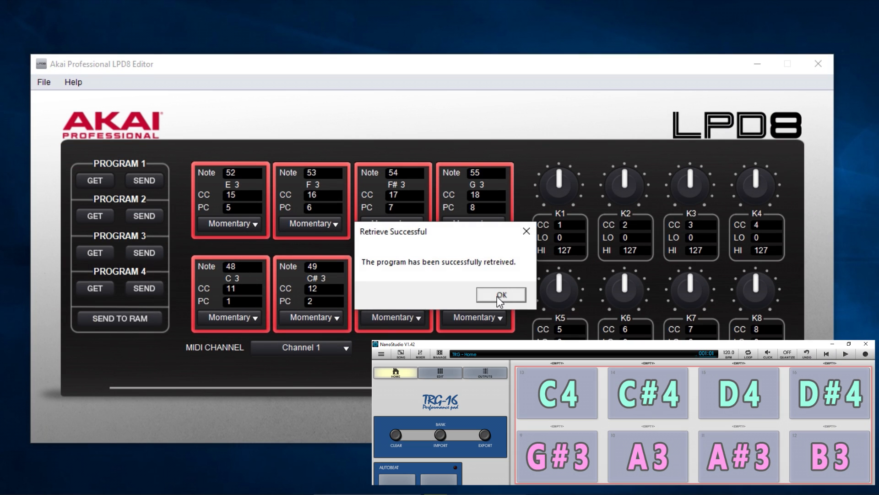
Set the notes of Program 2's four lower-row pads to 56, 57, 58 and 59 in order.
{"action": "left_click_drag", "start_coordinate": [260, 271], "coordinate": [224, 268]}
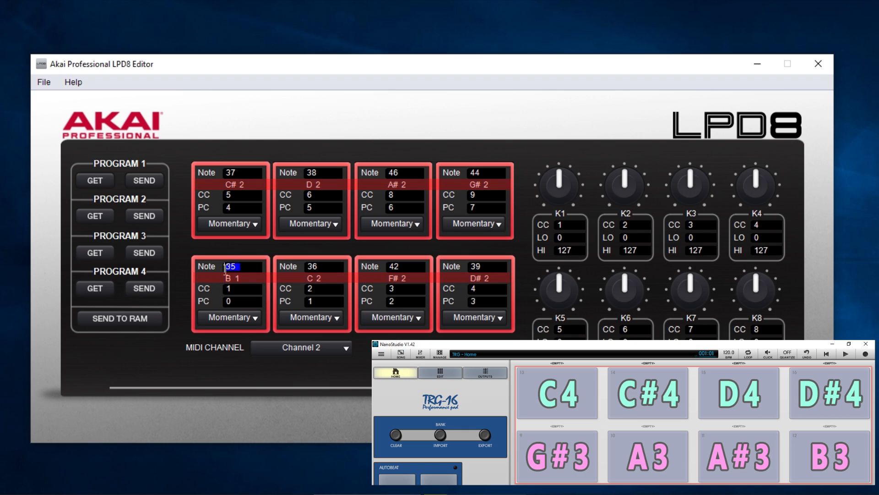
{"action": "type", "text": "56"}
{"action": "left_click_drag", "start_coordinate": [329, 266], "coordinate": [293, 266]}
{"action": "type", "text": "57"}
{"action": "left_click_drag", "start_coordinate": [415, 267], "coordinate": [380, 268]}
{"action": "type", "text": "58"}
{"action": "left_click_drag", "start_coordinate": [486, 266], "coordinate": [460, 267]}
{"action": "type", "text": "59"}
Set the notes of Program 2's four upper-row pads to 60, 61, 62 and 63 in order.
{"action": "left_click_drag", "start_coordinate": [252, 173], "coordinate": [203, 179]}
{"action": "type", "text": "60"}
{"action": "left_click_drag", "start_coordinate": [331, 173], "coordinate": [280, 176]}
{"action": "type", "text": "61"}
{"action": "left_click_drag", "start_coordinate": [403, 173], "coordinate": [383, 175]}
{"action": "type", "text": "62"}
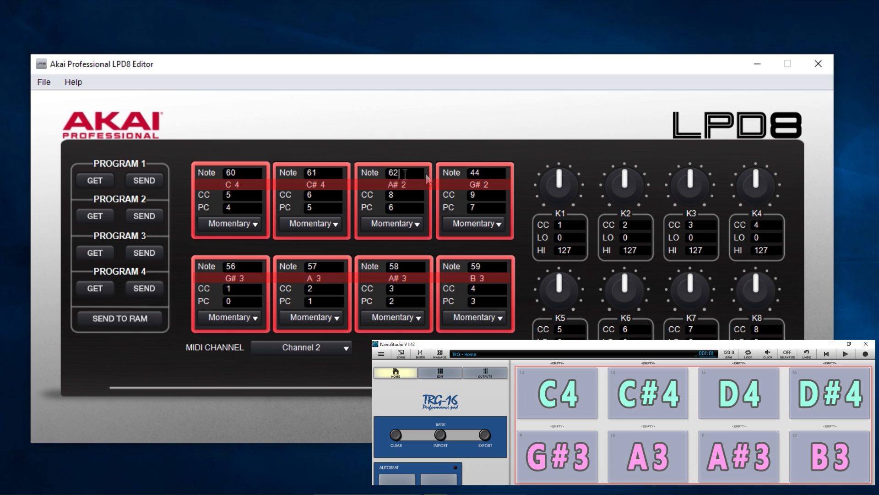
{"action": "left_click_drag", "start_coordinate": [482, 169], "coordinate": [455, 170]}
{"action": "type", "text": "63"}
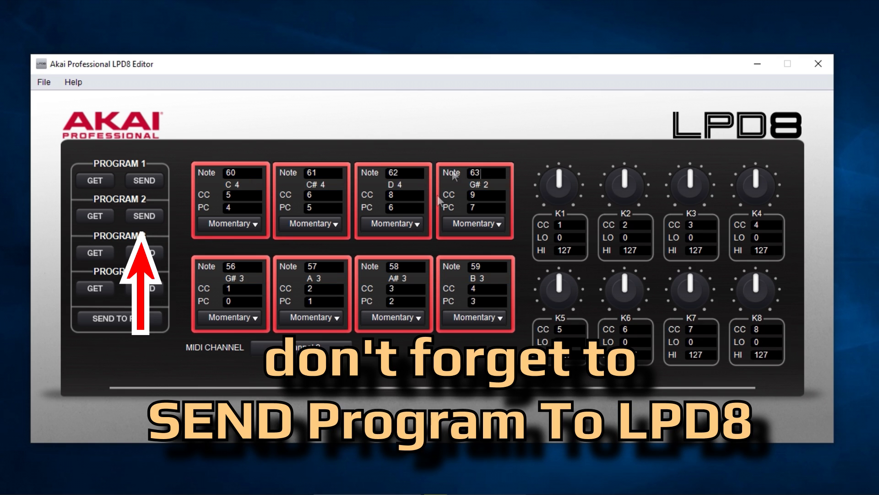
Send the edited preset to the device's Program 2 slot and retrieve Program 3 for editing.
{"action": "left_click", "coordinate": [145, 216]}
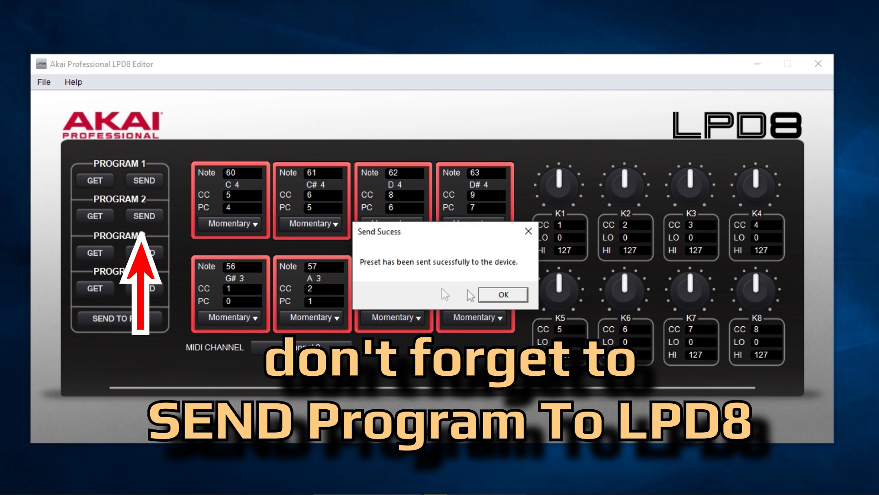
{"action": "left_click", "coordinate": [502, 295]}
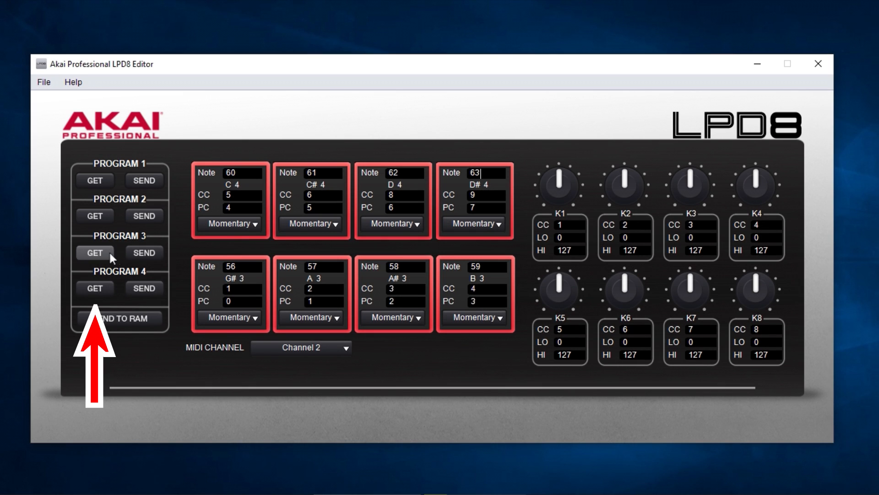
{"action": "left_click", "coordinate": [109, 252]}
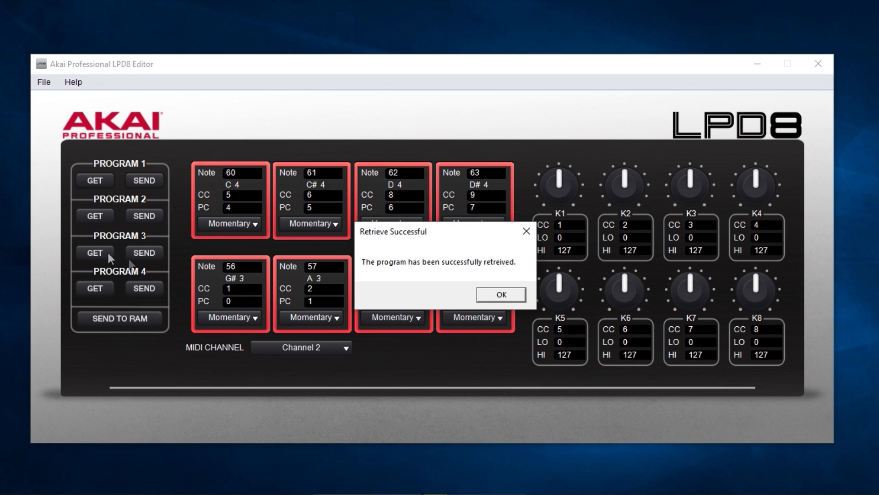
{"action": "left_click", "coordinate": [512, 294]}
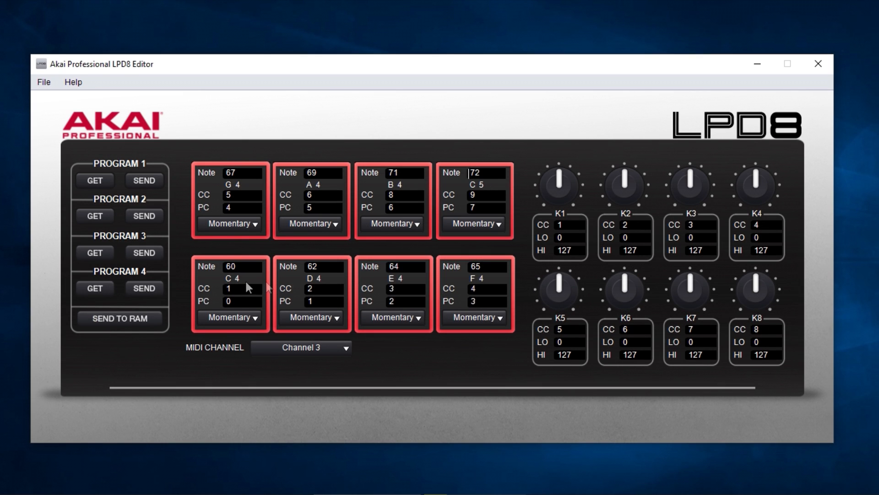
Make Program 3 a C-minor scale: set the third lower-row pad to note 63 and the second and third upper-row pads to 68 and 70.
{"action": "left_click_drag", "start_coordinate": [403, 268], "coordinate": [398, 269]}
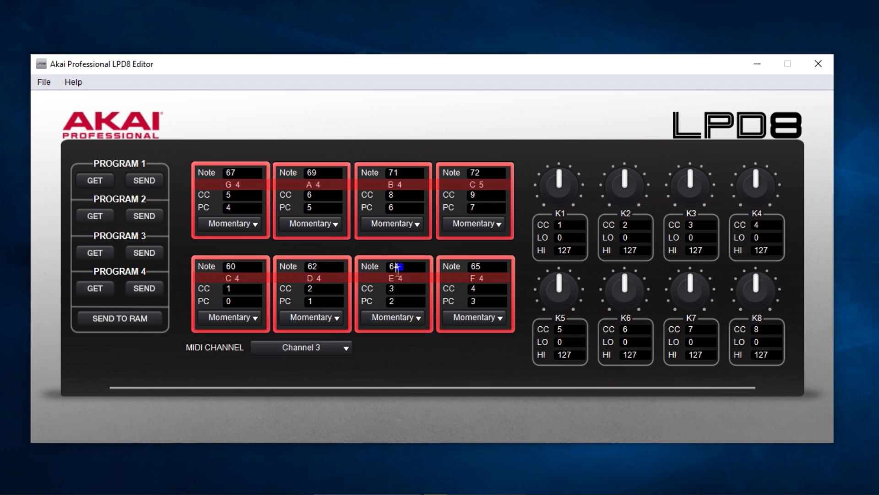
{"action": "type", "text": "3"}
{"action": "left_click", "coordinate": [484, 268]}
{"action": "left_click_drag", "start_coordinate": [329, 173], "coordinate": [312, 171]}
{"action": "type", "text": "8"}
{"action": "left_click_drag", "start_coordinate": [403, 176], "coordinate": [397, 174]}
{"action": "type", "text": "0"}
{"action": "left_click", "coordinate": [487, 176]}
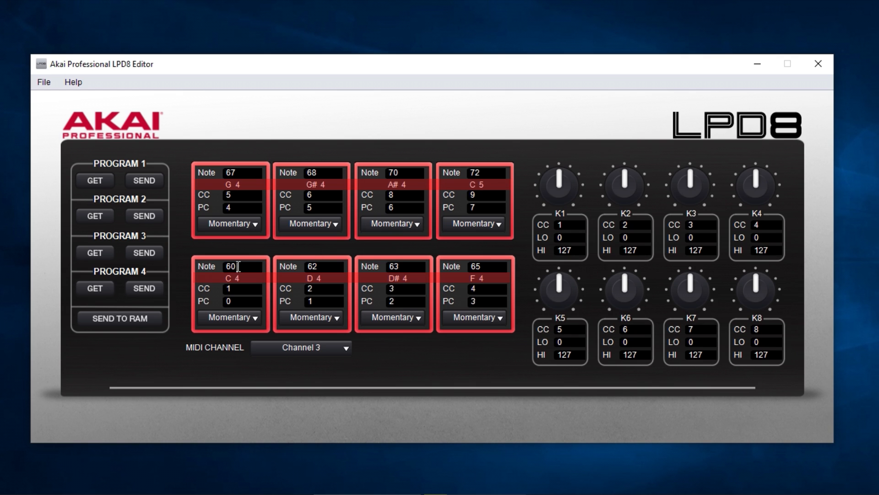
Send the C-minor preset to the device's Program 3 slot and retrieve Program 4 for editing.
{"action": "left_click", "coordinate": [152, 254]}
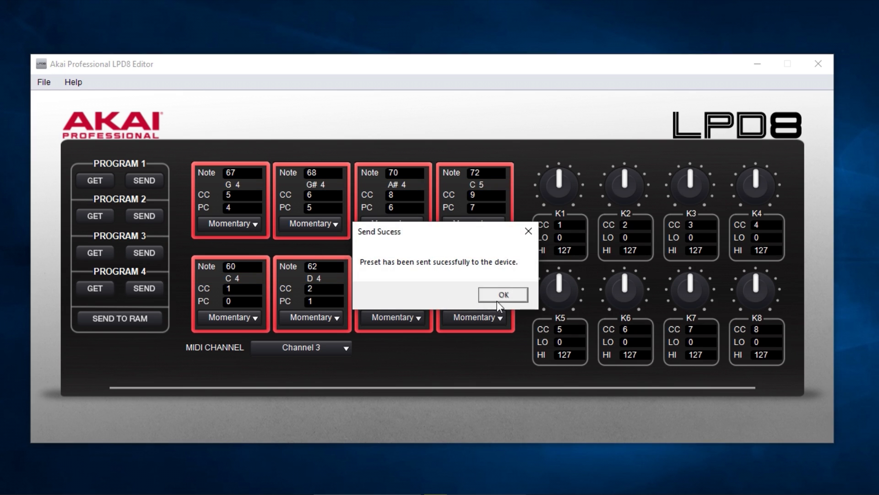
{"action": "left_click", "coordinate": [497, 295]}
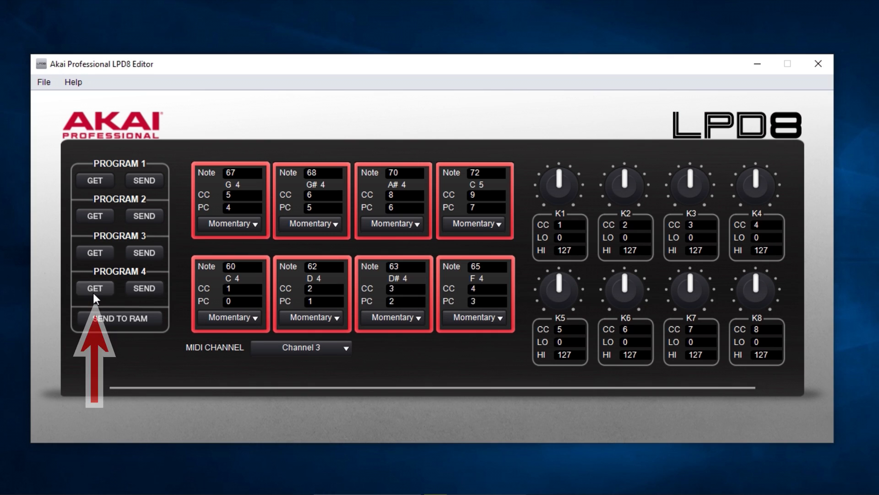
{"action": "left_click", "coordinate": [95, 293]}
{"action": "left_click", "coordinate": [505, 296]}
{"action": "double_click", "coordinate": [225, 267]}
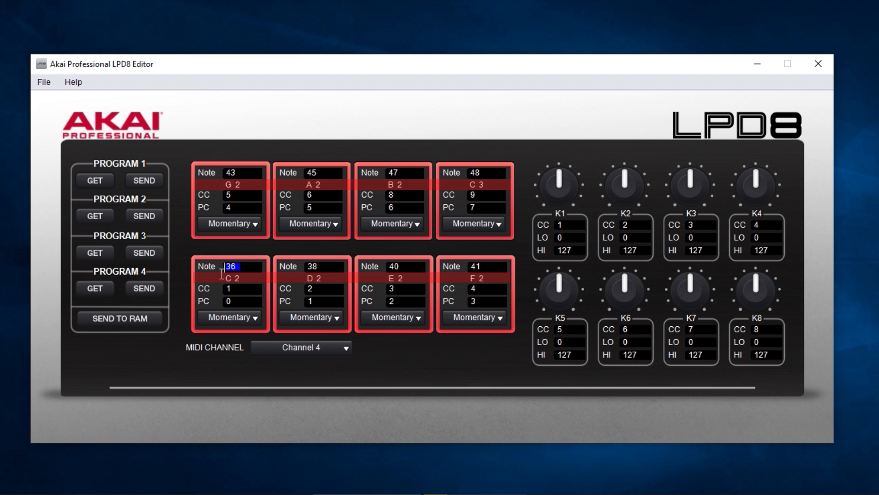
{"action": "type", "text": "70"}
{"action": "left_click", "coordinate": [332, 269]}
Set the notes of Program 4's four lower-row pads to 69, 71, 72 and 74 for an A-minor scale.
{"action": "double_click", "coordinate": [224, 267]}
{"action": "type", "text": "69"}
{"action": "double_click", "coordinate": [306, 267]}
{"action": "type", "text": "71"}
{"action": "left_click", "coordinate": [407, 270]}
{"action": "left_click_drag", "start_coordinate": [406, 270], "coordinate": [380, 275]}
{"action": "type", "text": "72"}
{"action": "left_click_drag", "start_coordinate": [485, 269], "coordinate": [446, 268]}
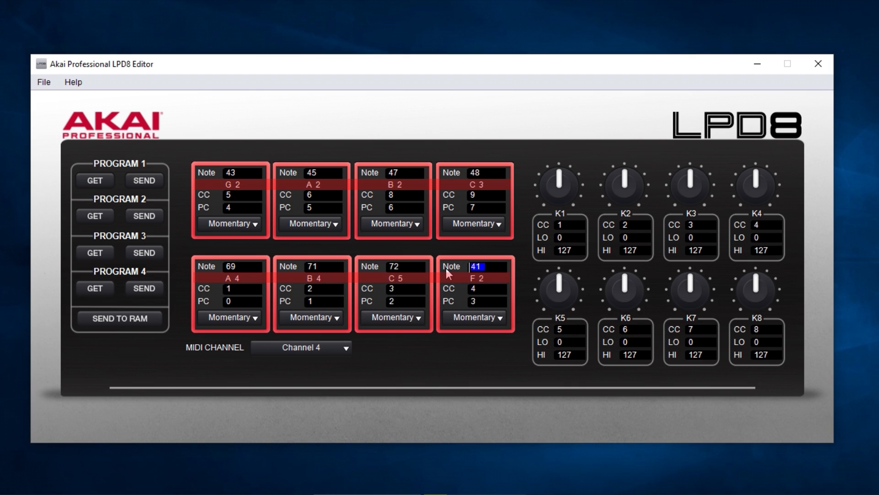
{"action": "type", "text": "72"}
{"action": "left_click_drag", "start_coordinate": [495, 265], "coordinate": [463, 263]}
{"action": "type", "text": "74"}
Set the notes of Program 4's first two upper-row pads to 76 and 77.
{"action": "left_click_drag", "start_coordinate": [245, 173], "coordinate": [213, 179]}
{"action": "type", "text": "76"}
{"action": "left_click_drag", "start_coordinate": [333, 181], "coordinate": [303, 179]}
{"action": "type", "text": "77"}
Set Program 4's last two upper-row pads to notes 79 and 81 and send the preset to the device's Program 4 slot.
{"action": "left_click_drag", "start_coordinate": [400, 171], "coordinate": [376, 171]}
{"action": "type", "text": "78"}
{"action": "left_click_drag", "start_coordinate": [486, 172], "coordinate": [467, 172]}
{"action": "left_click_drag", "start_coordinate": [409, 172], "coordinate": [385, 171]}
{"action": "type", "text": "79"}
{"action": "left_click_drag", "start_coordinate": [489, 173], "coordinate": [467, 172]}
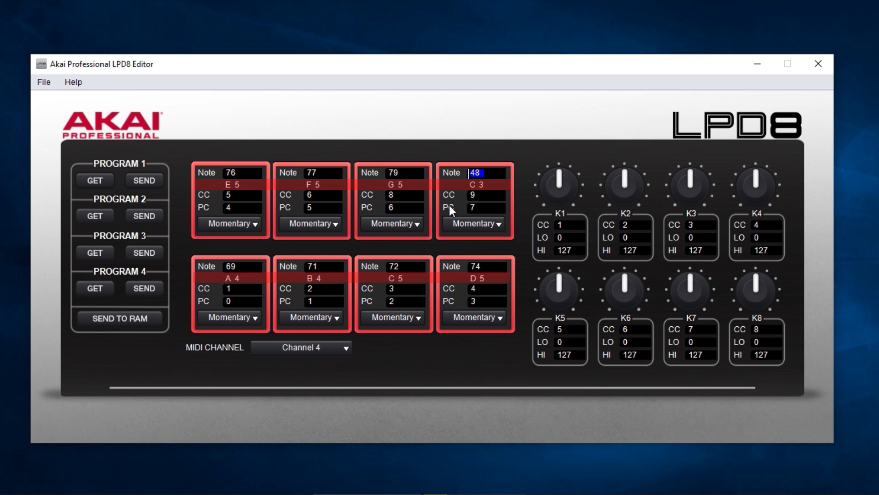
{"action": "type", "text": "81"}
{"action": "key", "text": "Return"}
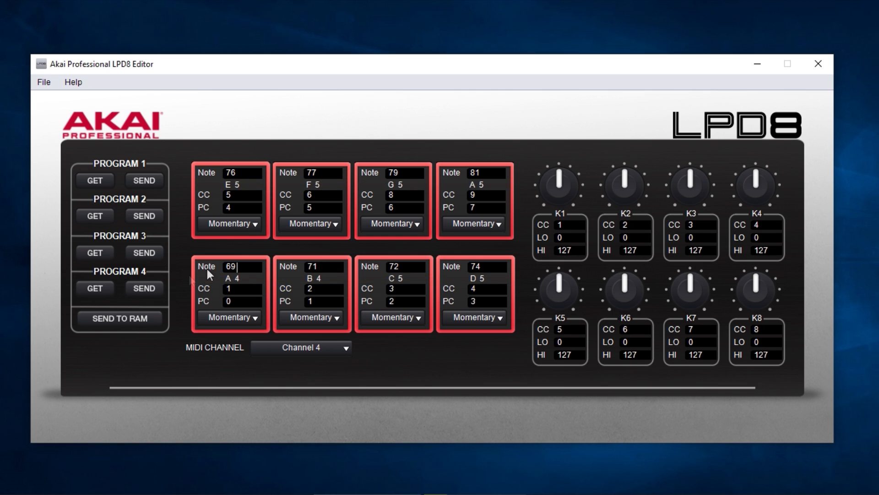
{"action": "left_click", "coordinate": [144, 288]}
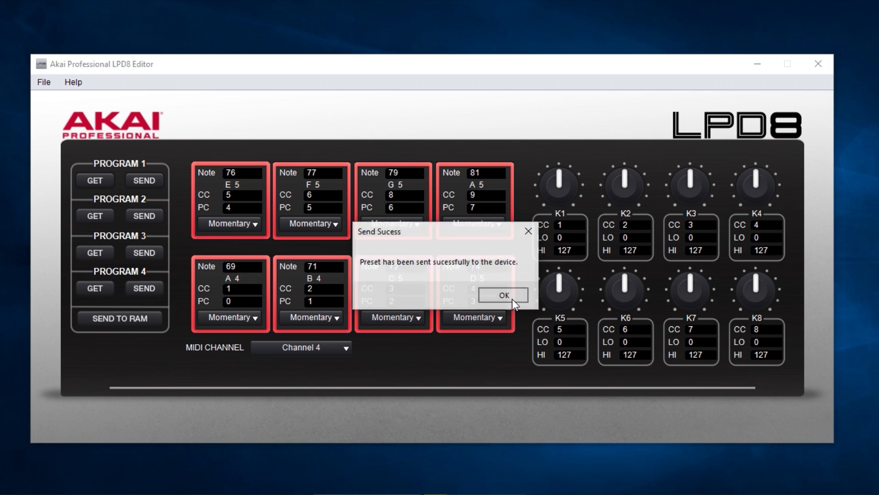
{"action": "left_click", "coordinate": [512, 297]}
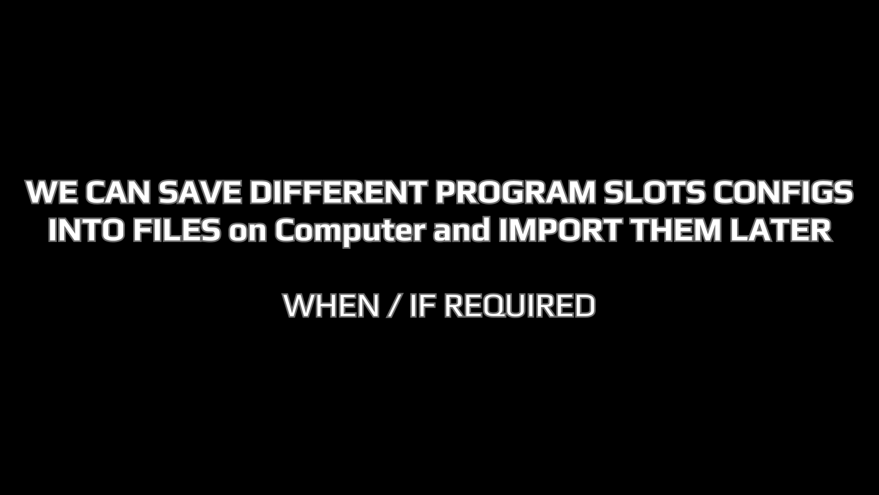